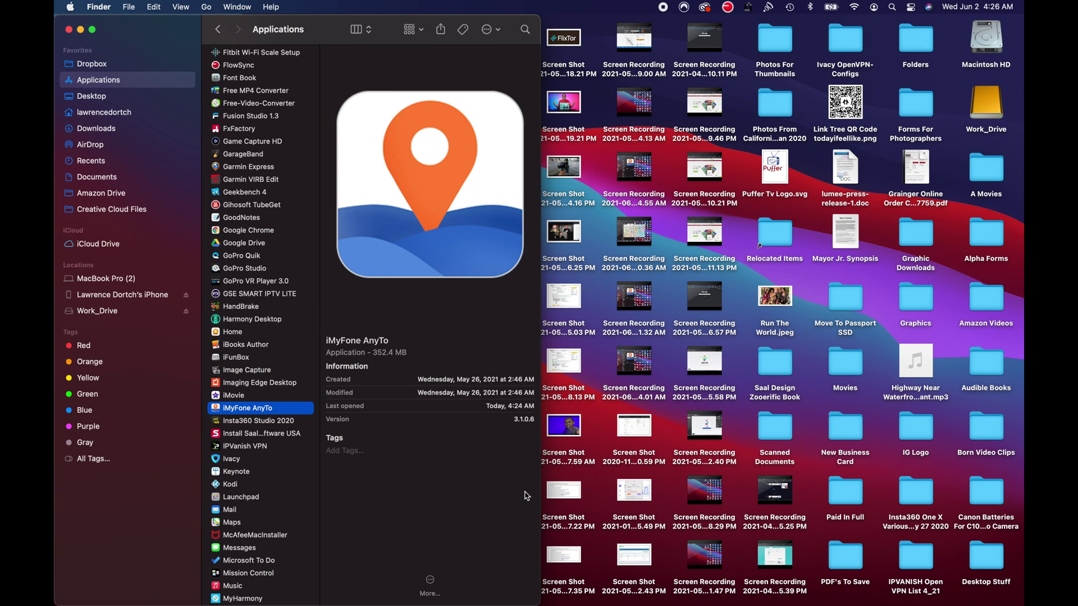
Launch iMyFone AnyTo and connect the iPhone so its Melbourne location map loads
double_click(226, 416)
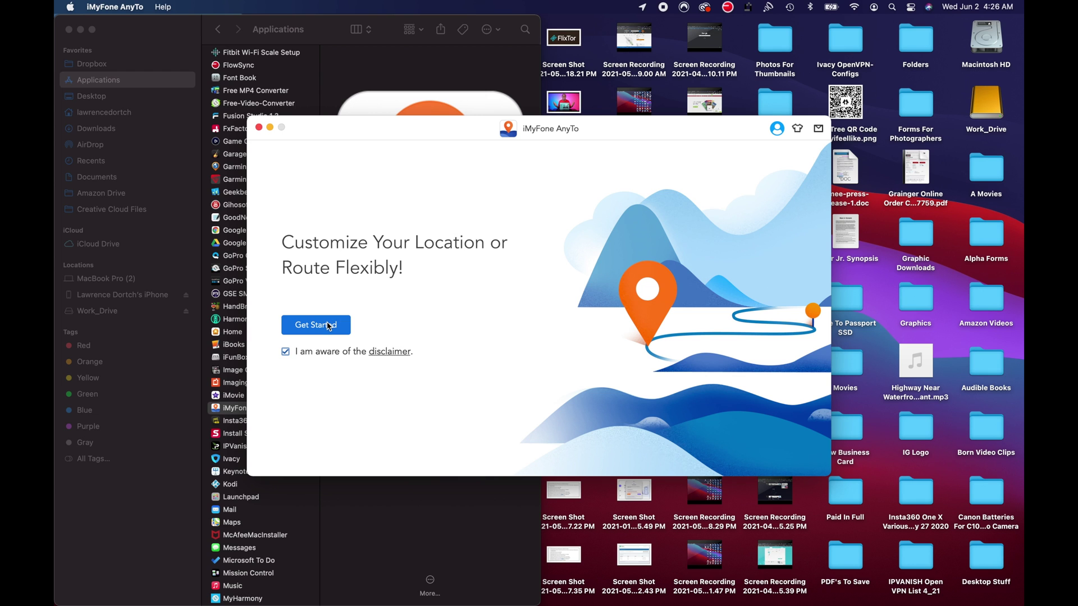
left_click(328, 324)
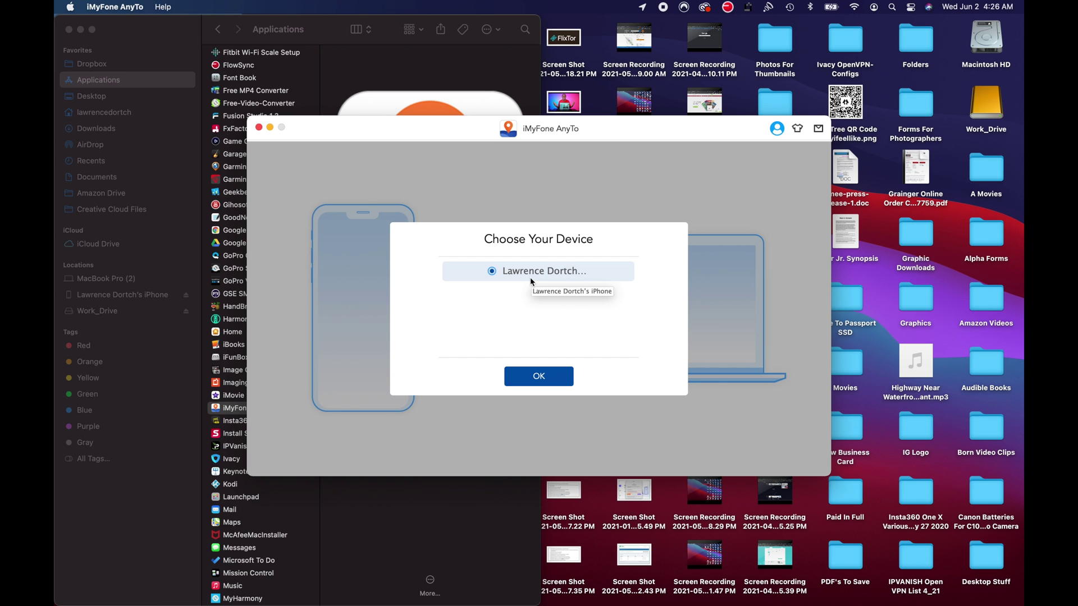
left_click(538, 378)
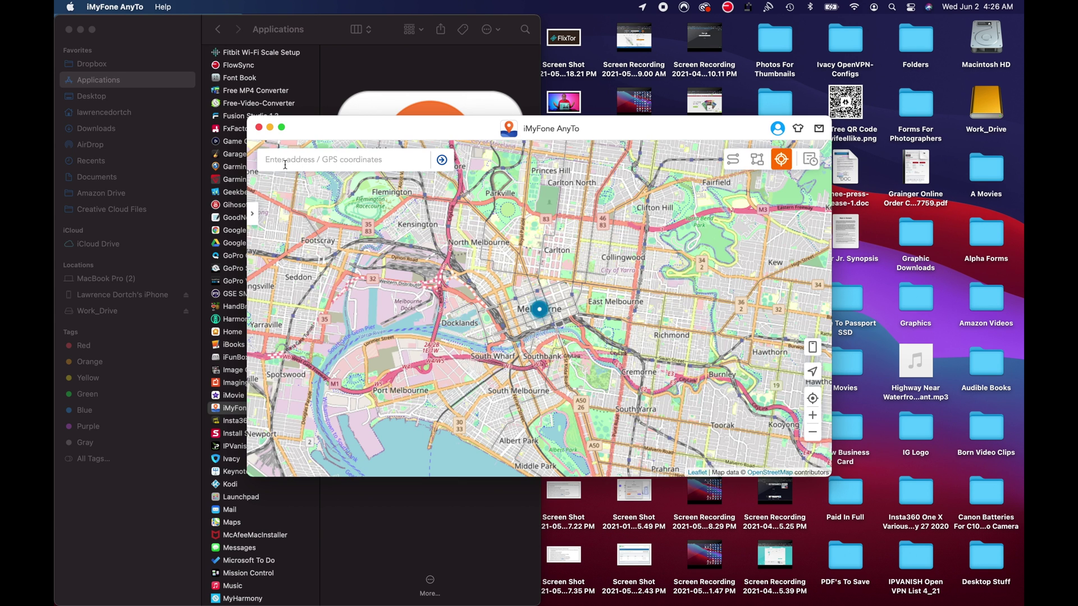
Make the map full screen and zoom out and back in around central Melbourne
left_click(282, 128)
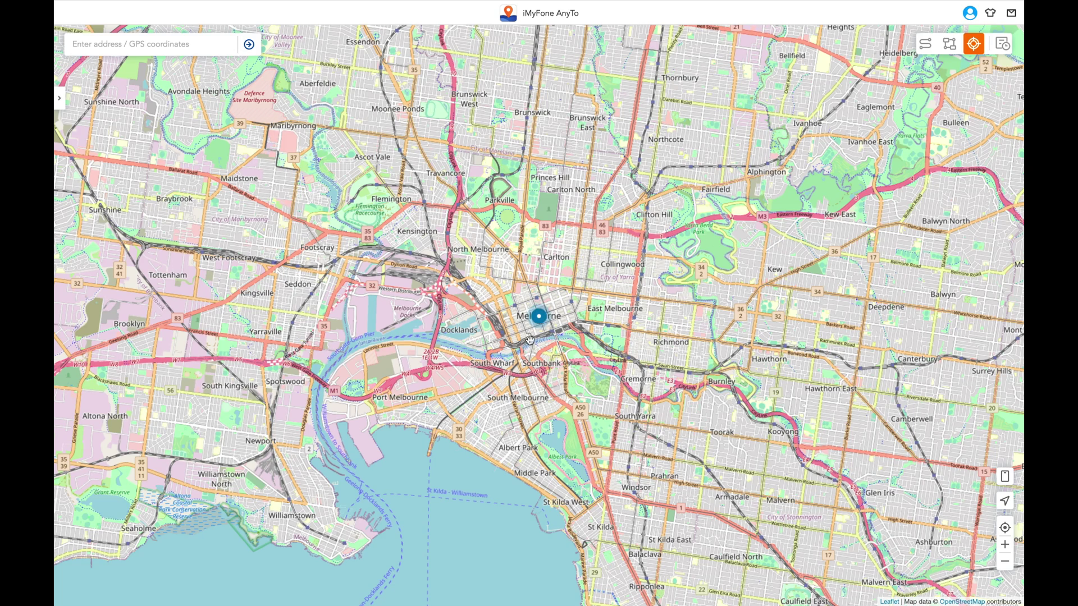
scroll(530, 341, "down", 1)
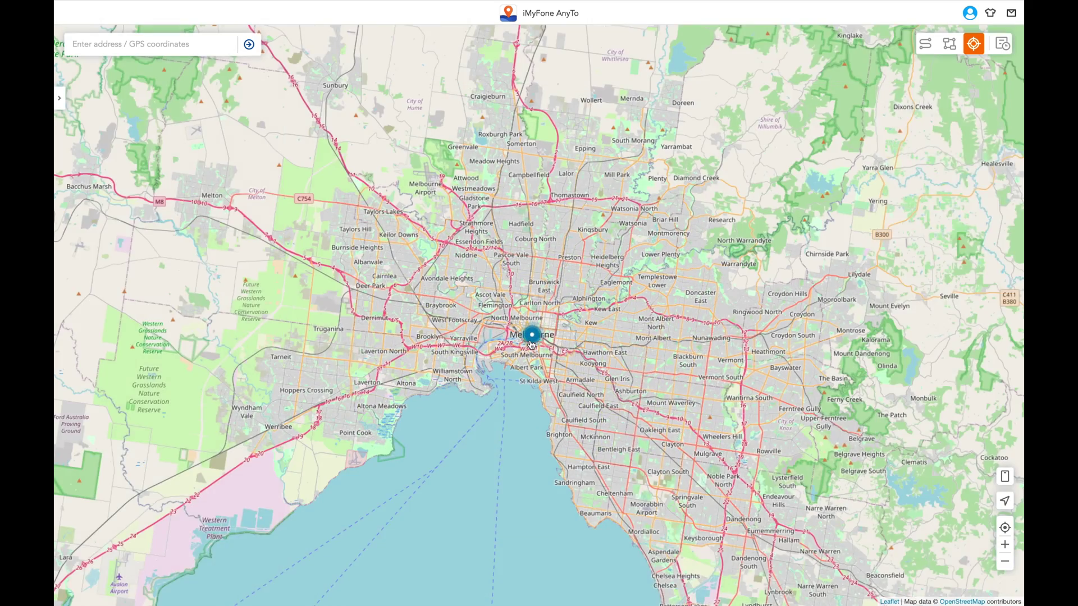
scroll(530, 343, "down", 1)
scroll(530, 344, "up", 1)
scroll(531, 343, "down", 1)
scroll(531, 344, "up", 1)
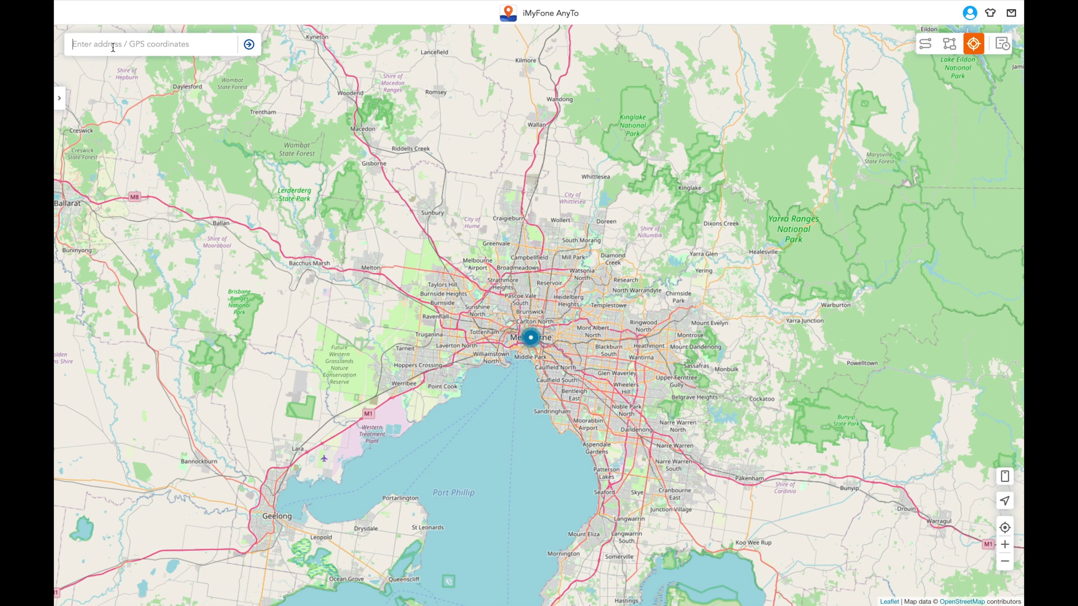
Search for Los Angeles, California and zoom in on the city
type("Los Ange")
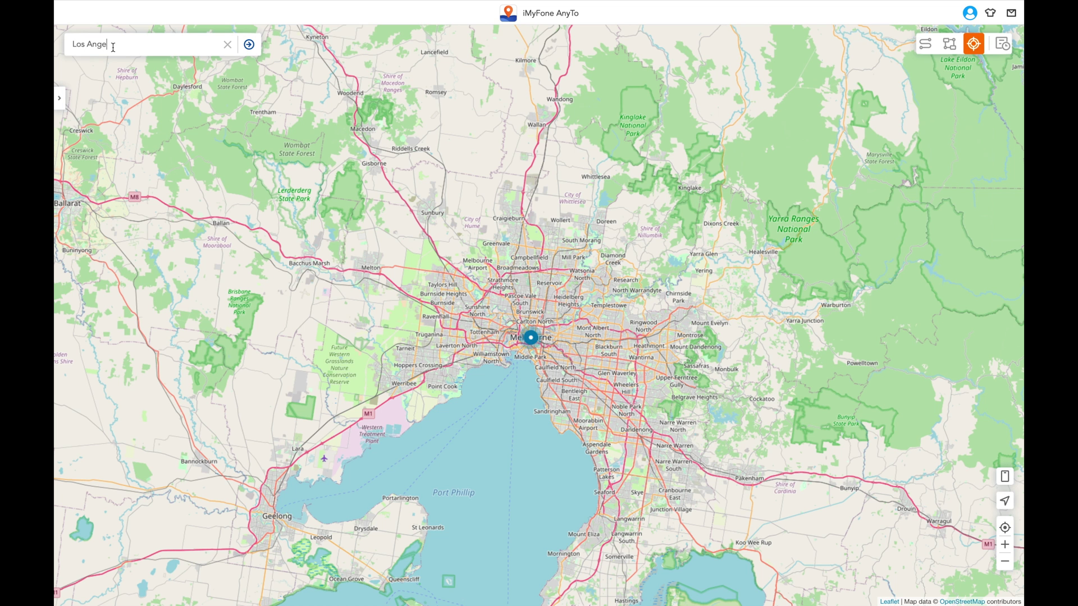
type("les")
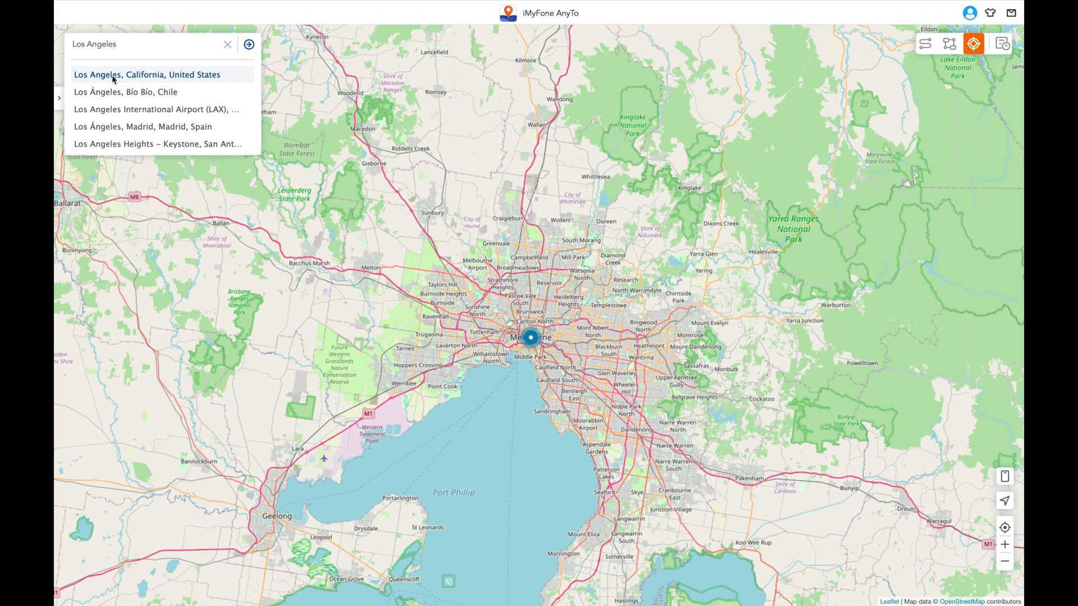
left_click(113, 80)
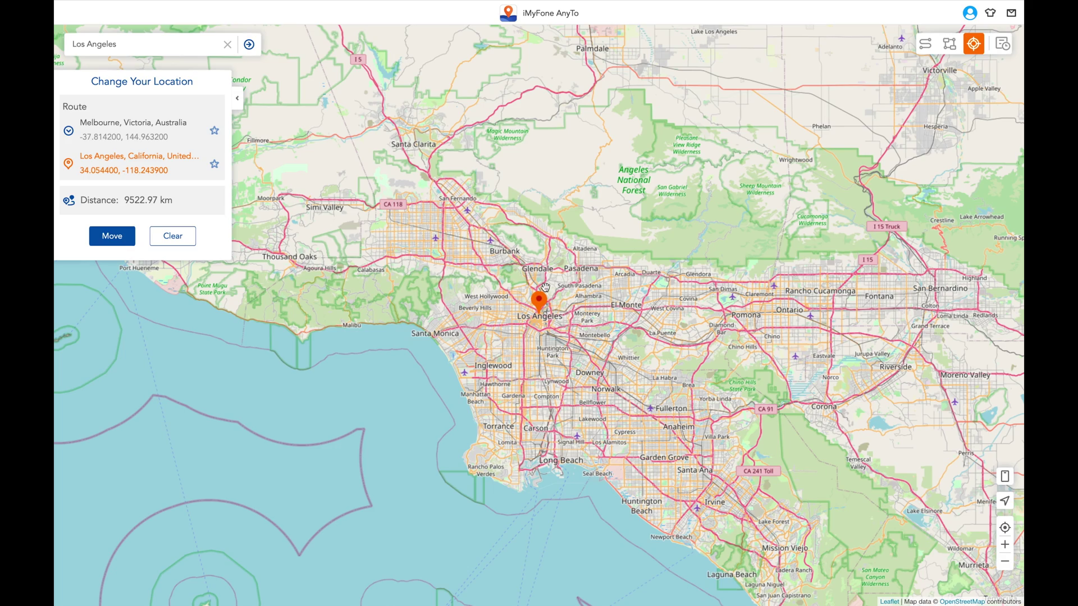
scroll(542, 306, "up", 3)
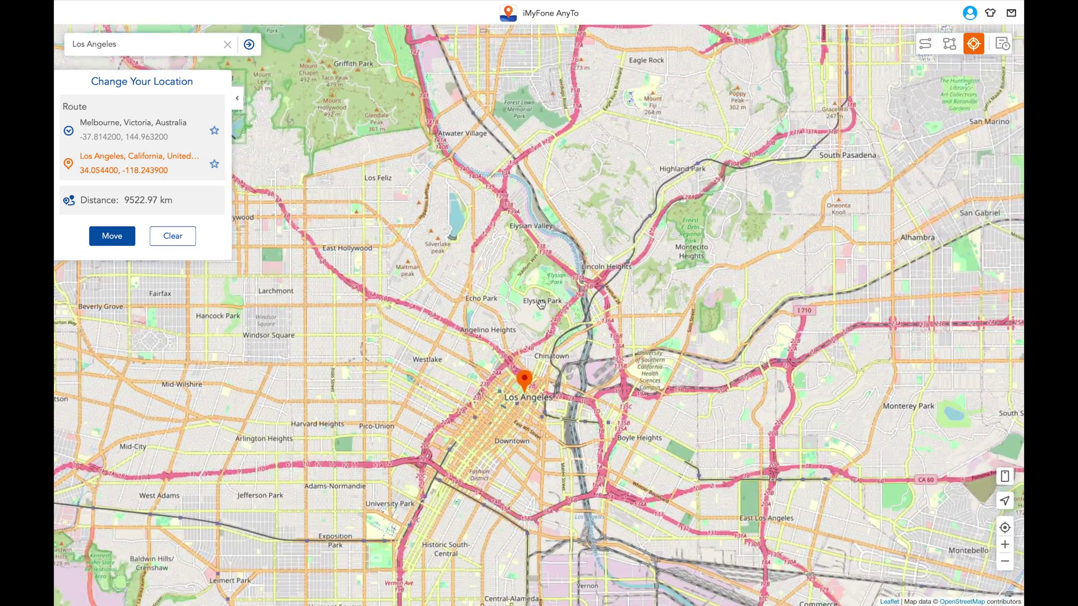
scroll(541, 305, "up", 1)
Move the destination marker onto Elysian Park beside Dodger Stadium
left_click(526, 378)
left_click_drag(526, 377, 550, 286)
scroll(550, 281, "up", 3)
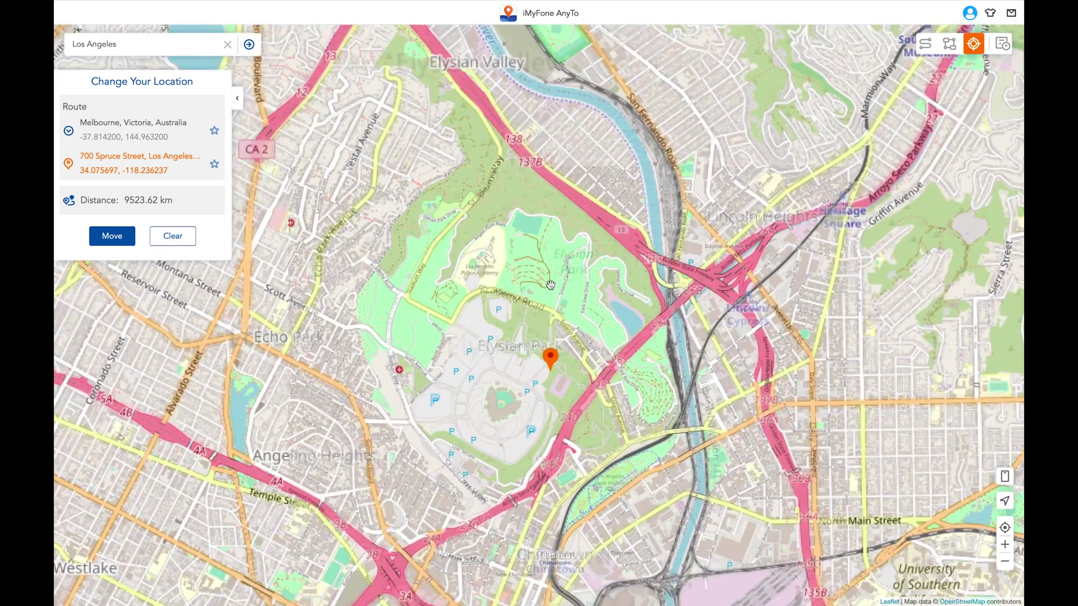
left_click_drag(549, 450, 518, 393)
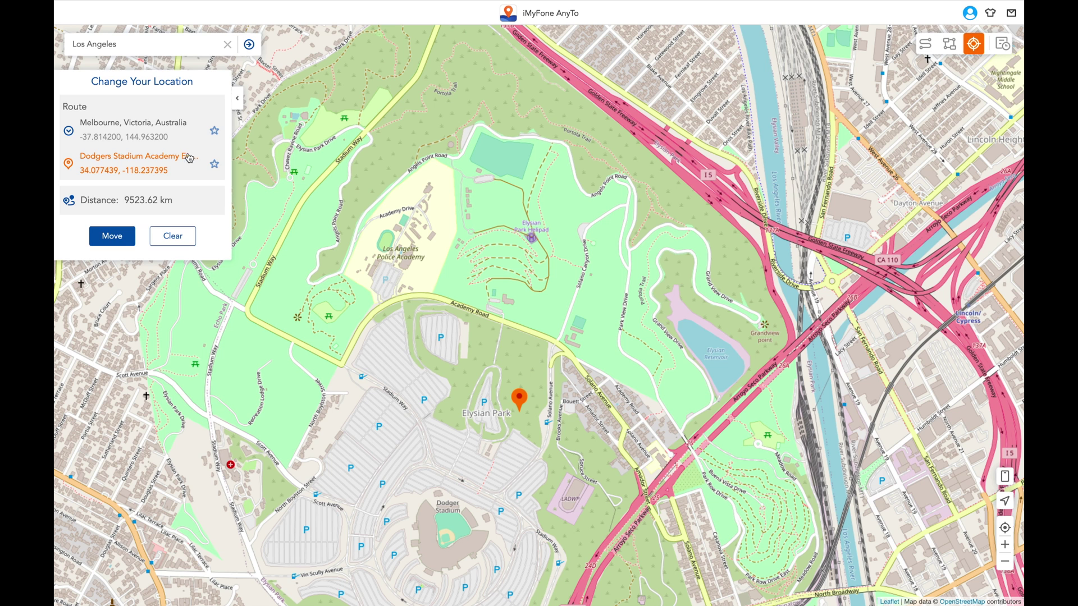
Teleport the iPhone to Elysian Park, confirming past the teleport warning
left_click(111, 236)
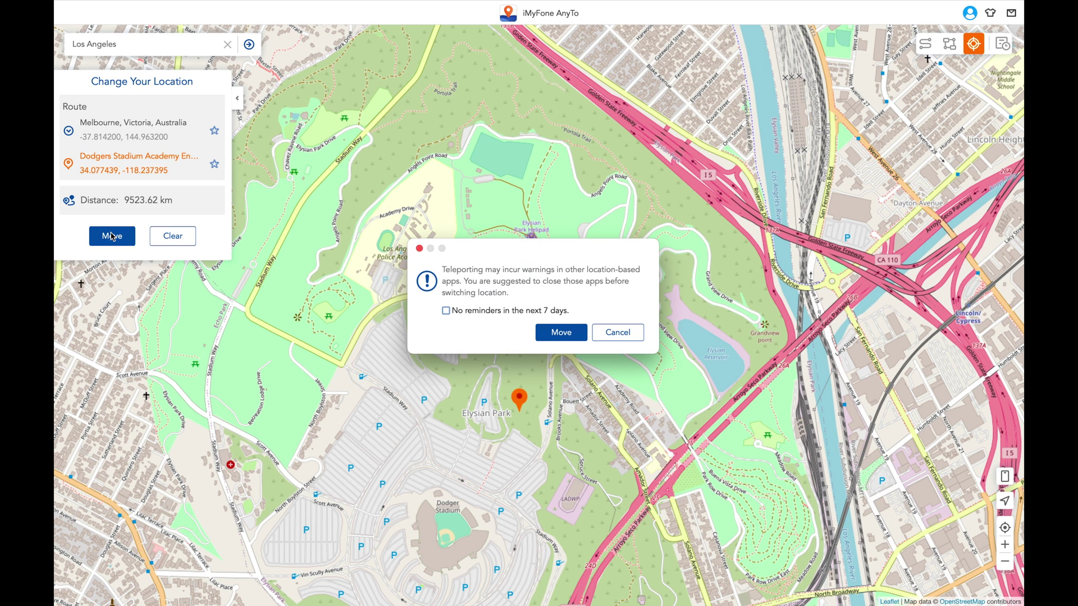
left_click(560, 332)
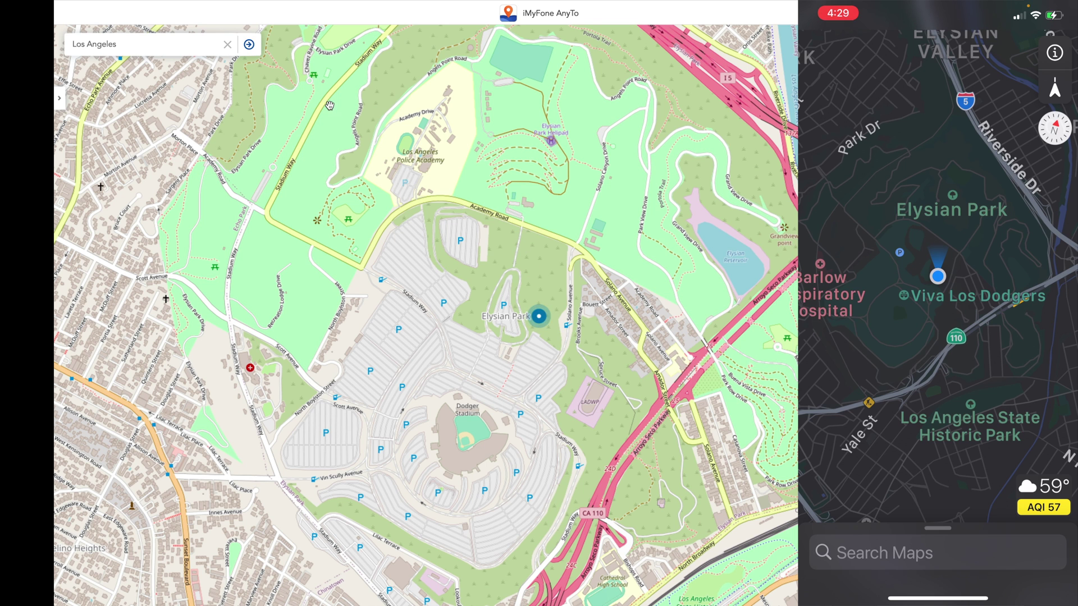
Replace the Los Angeles search with Miami Beach, Florida
left_click(228, 45)
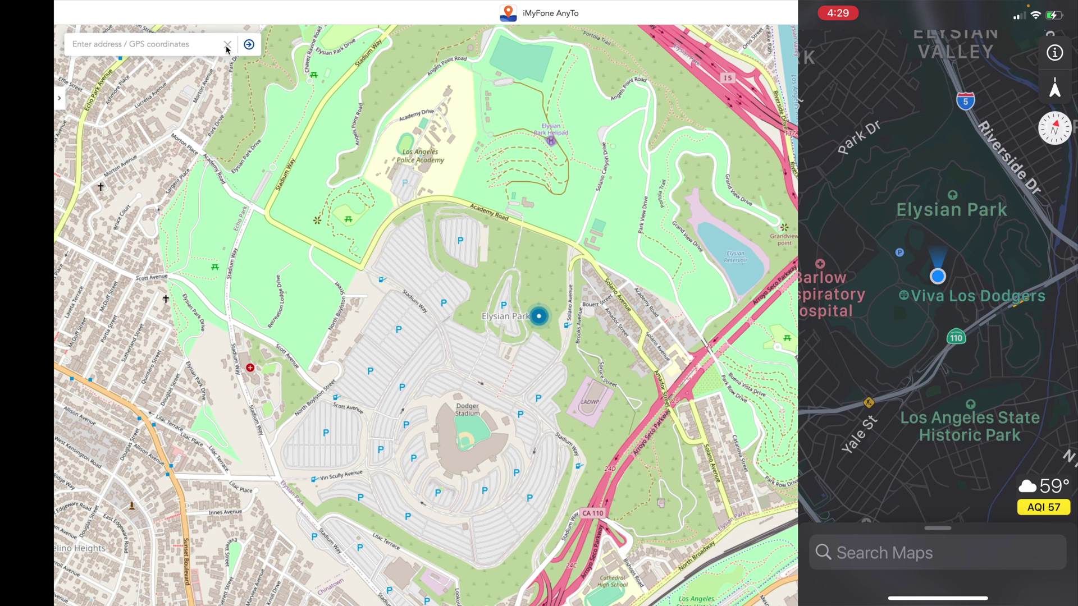
left_click(159, 50)
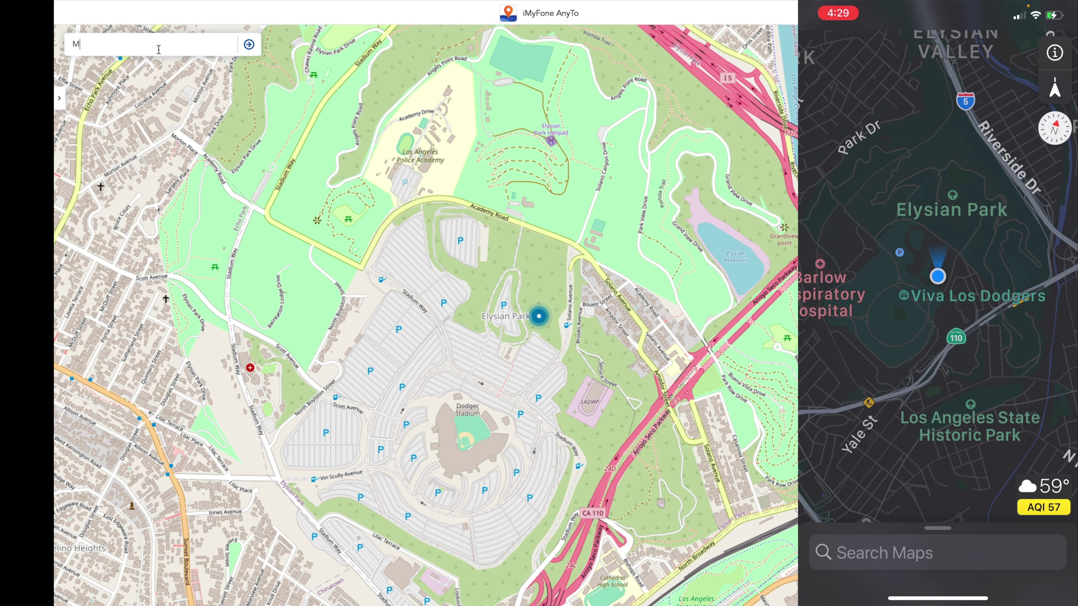
type("mi")
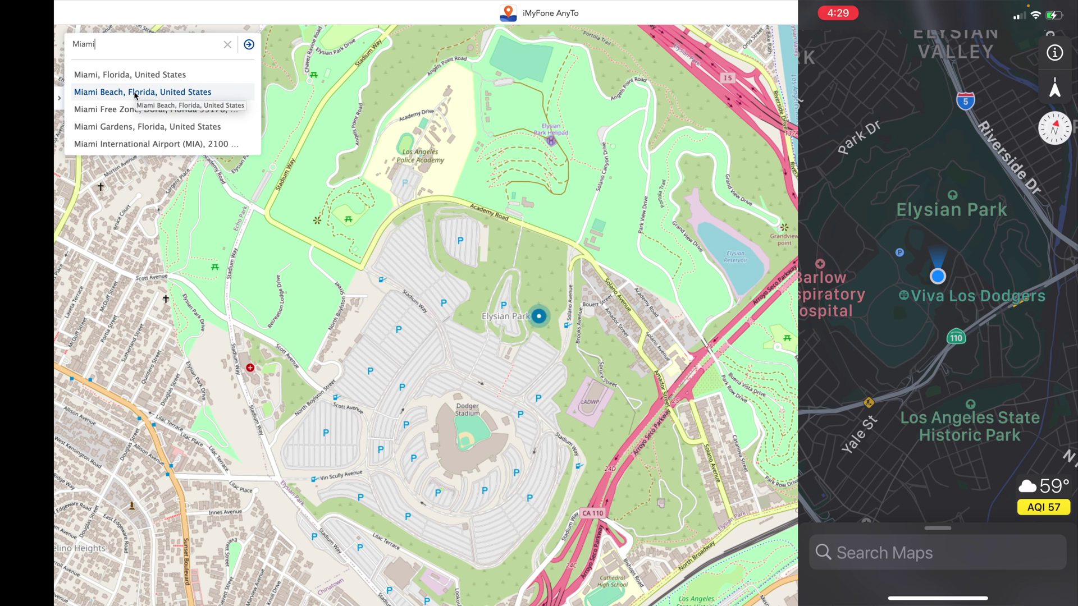
left_click(135, 94)
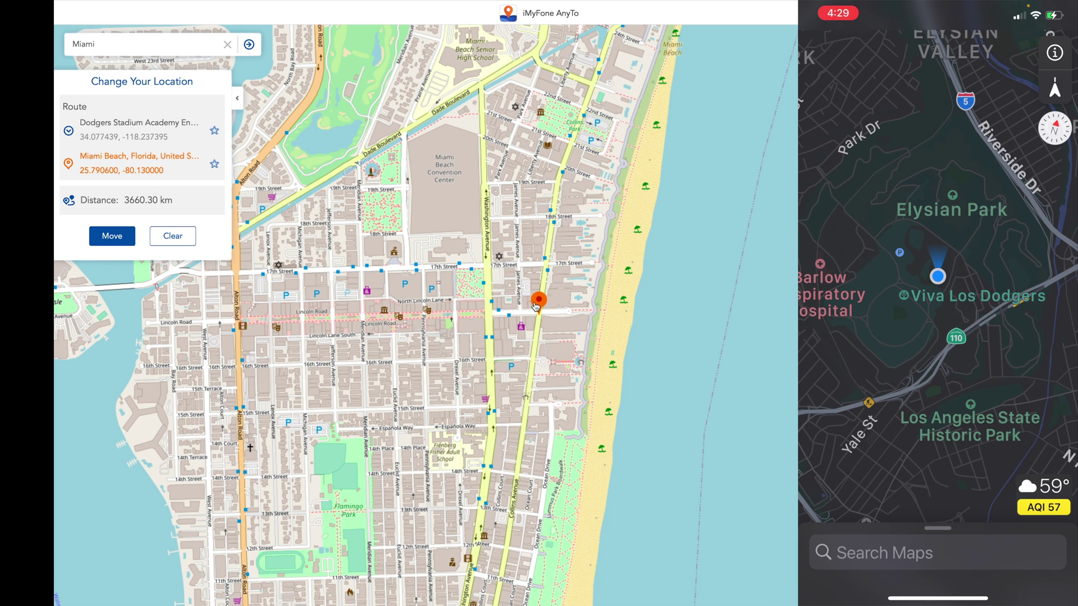
Place the marker on the Miami Beach sand and teleport the iPhone there
left_click_drag(538, 304, 610, 346)
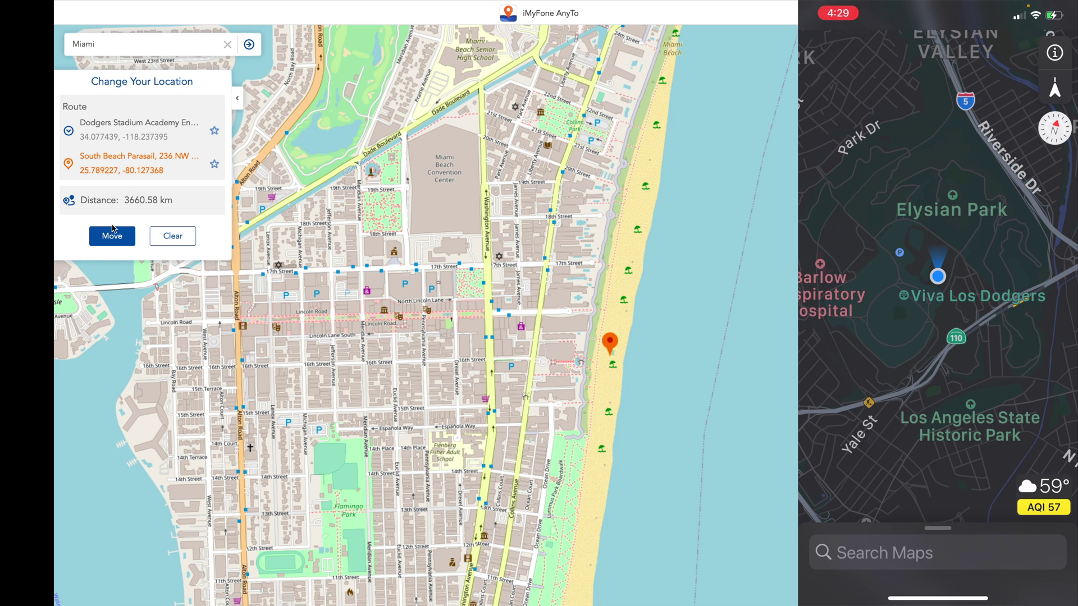
left_click(112, 234)
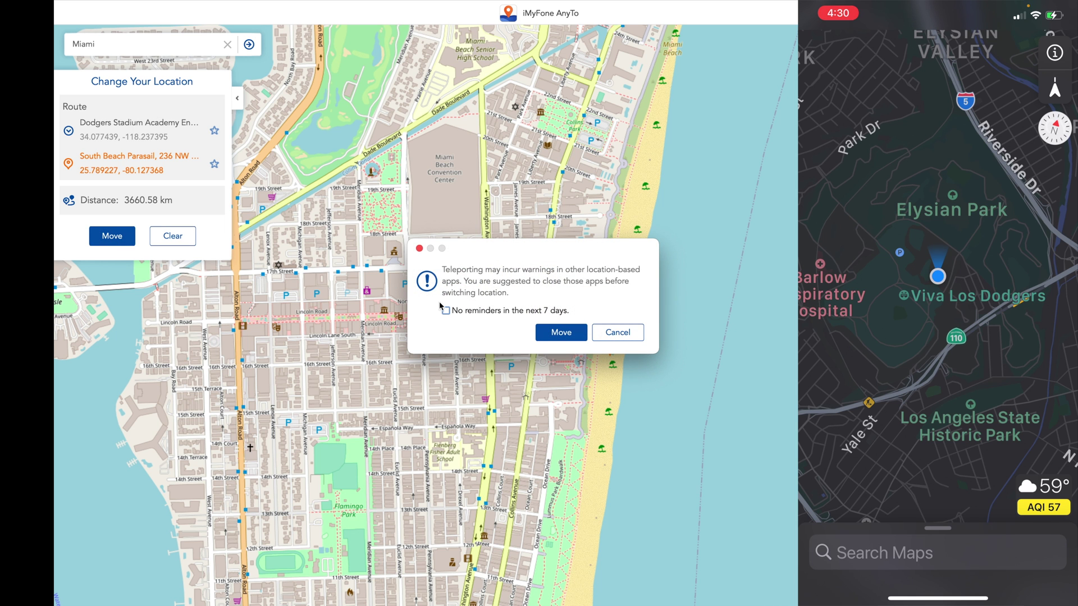
left_click(554, 332)
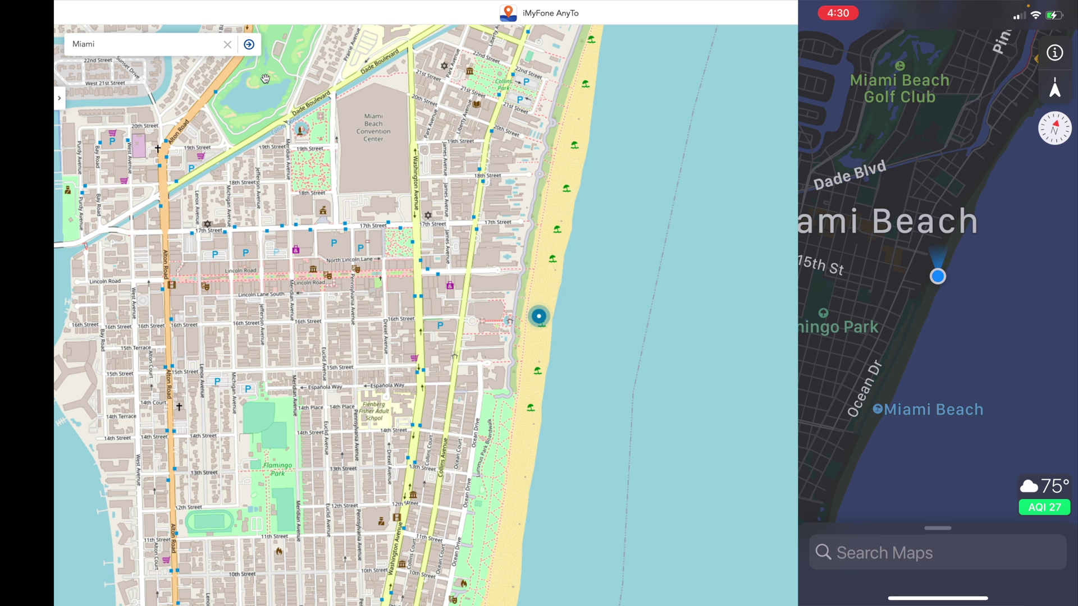
Replace the Miami search with London, Greater London, England
left_click(226, 47)
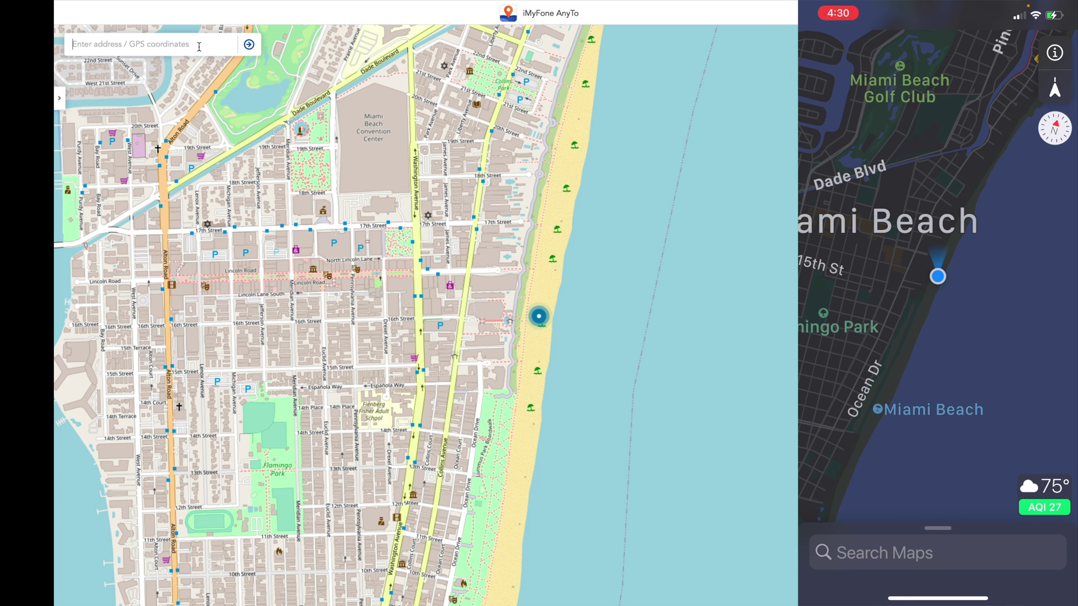
left_click(199, 47)
type("London")
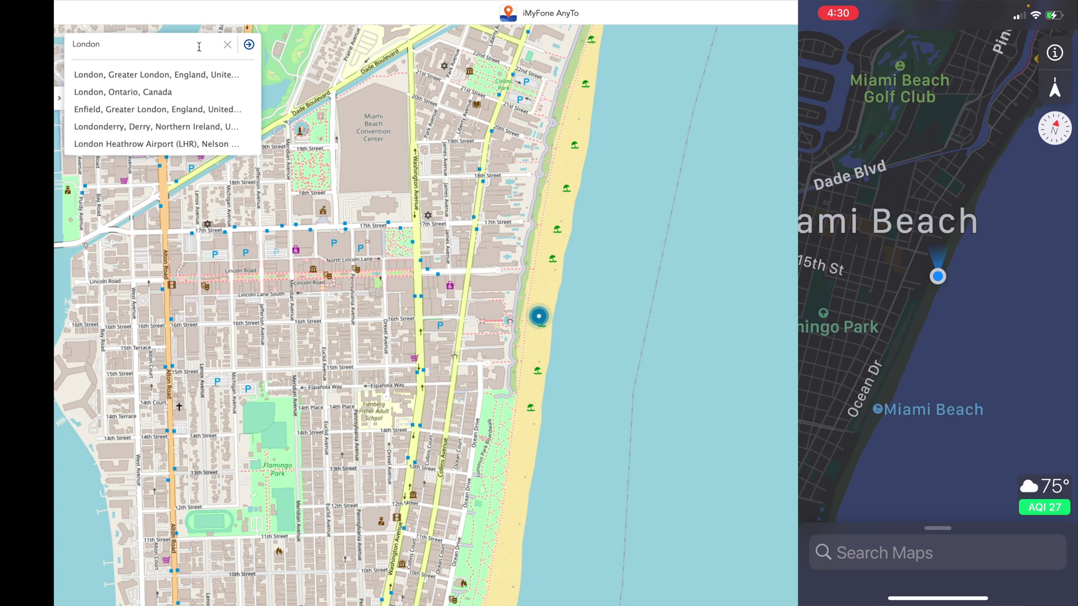
left_click(169, 77)
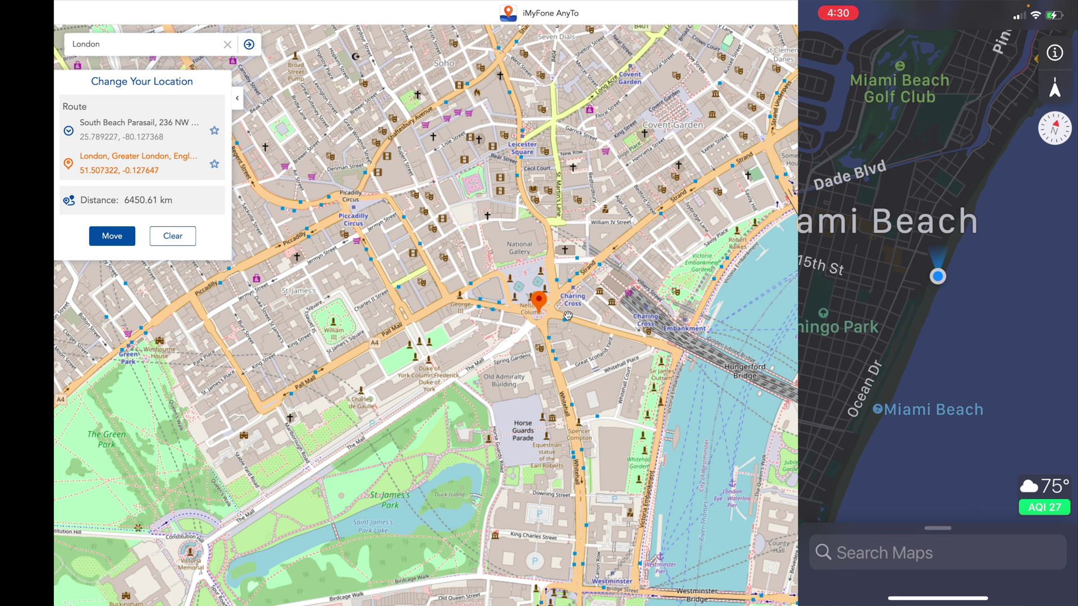
Place the marker on Horse Guards Parade and teleport the iPhone there
left_click_drag(548, 306, 527, 406)
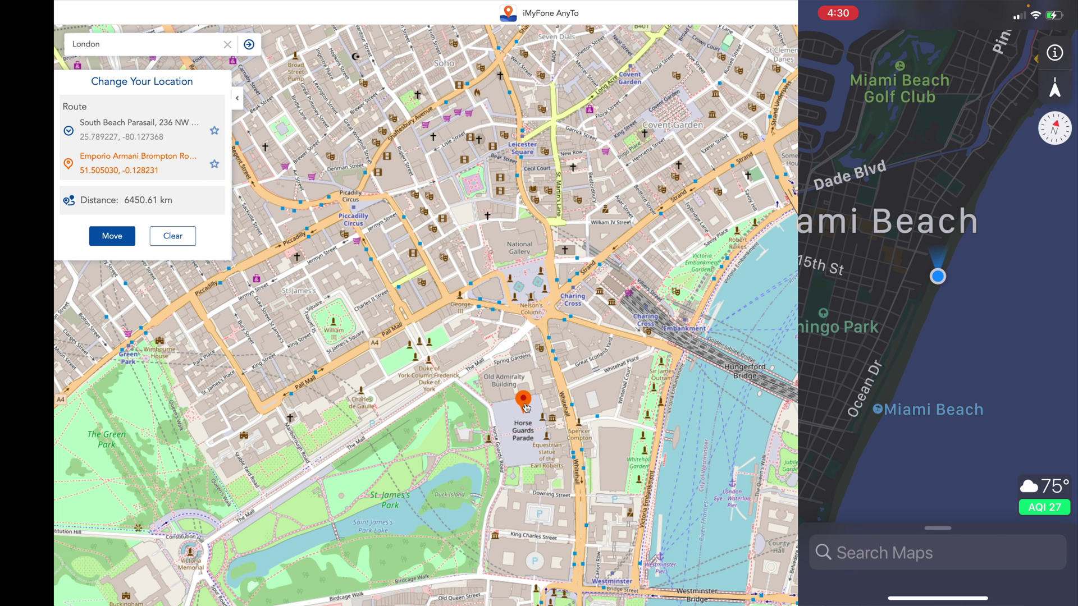
left_click(110, 237)
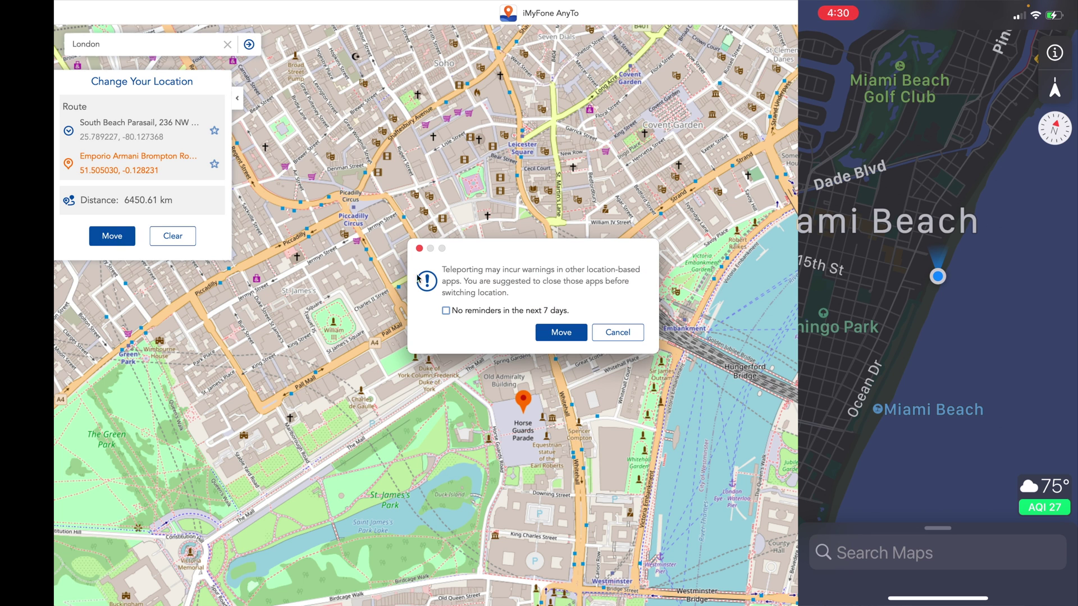
left_click(558, 333)
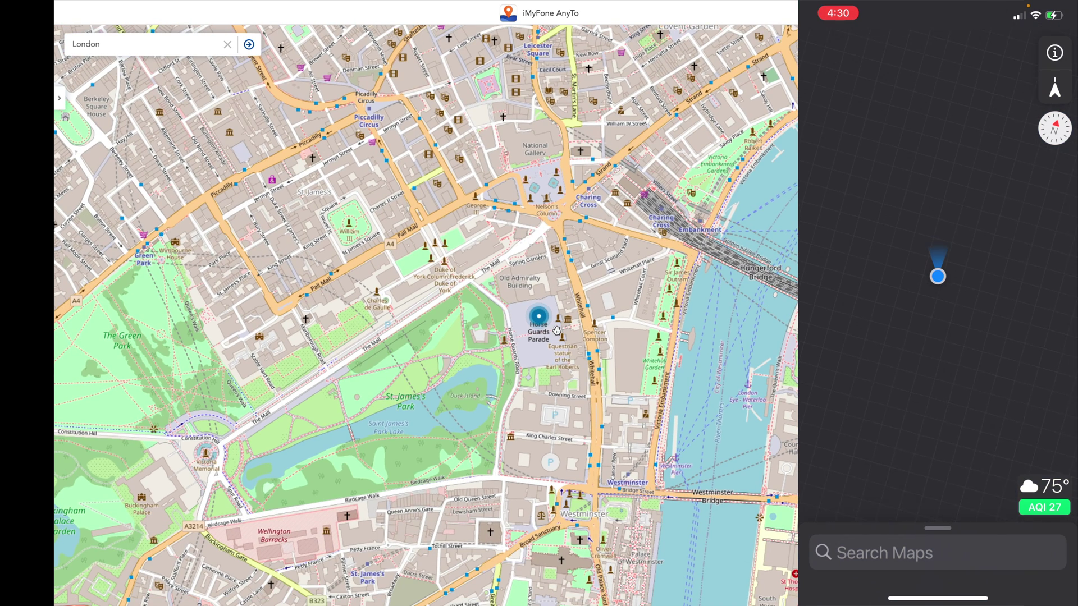